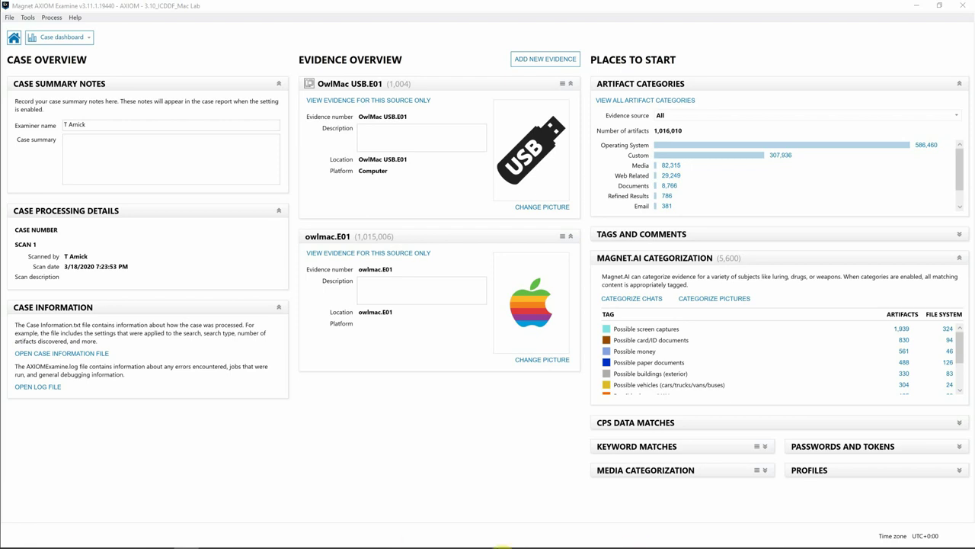
Look through the full list of tags in the Magnet.AI categorization section of the case dashboard.
{"action": "left_click", "coordinate": [963, 342]}
{"action": "left_click_drag", "start_coordinate": [966, 347], "coordinate": [965, 350]}
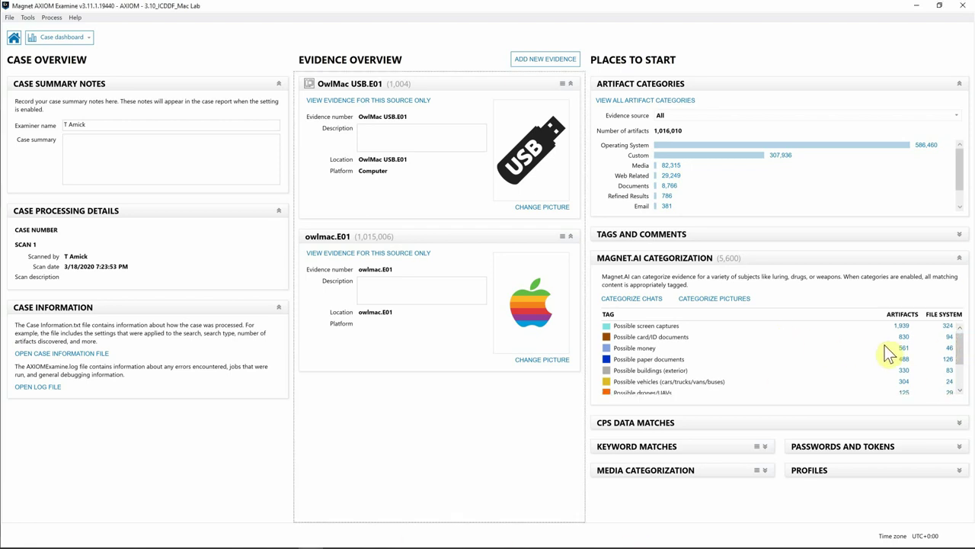
{"action": "scroll", "coordinate": [963, 352], "scroll_direction": "down", "scroll_amount": 2}
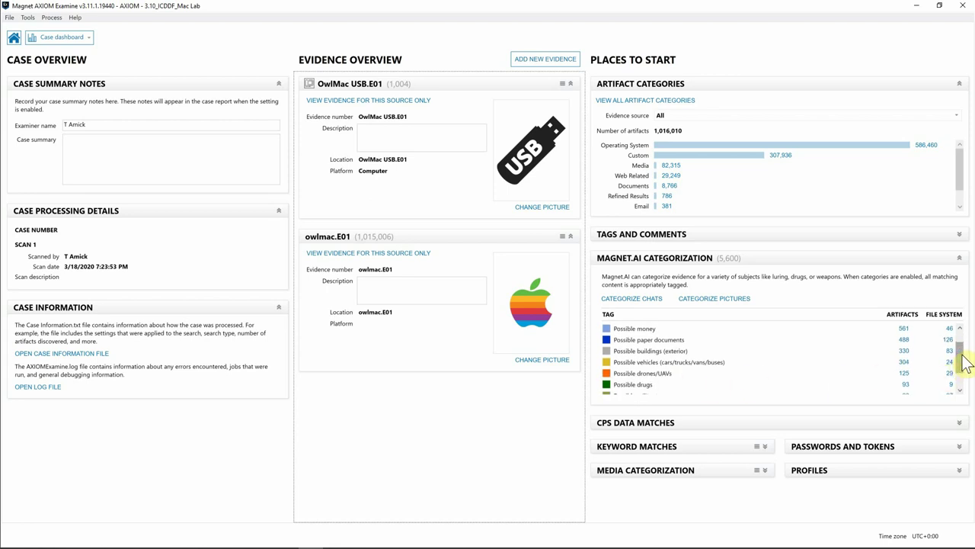
{"action": "scroll", "coordinate": [960, 381], "scroll_direction": "down", "scroll_amount": 3}
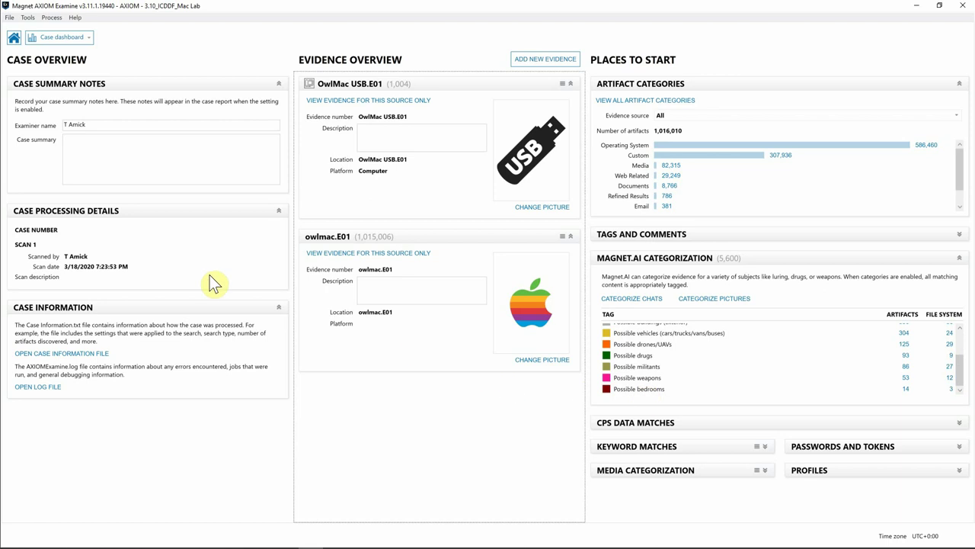
Review the post-processing options in the application settings, including building picture comparison on case open, and close them unchanged.
{"action": "left_click", "coordinate": [29, 19]}
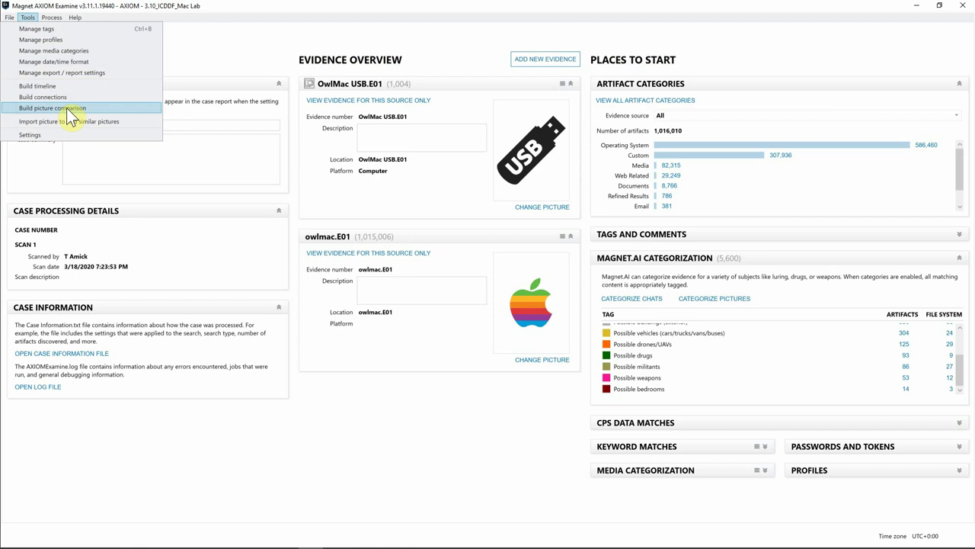
{"action": "left_click", "coordinate": [30, 135]}
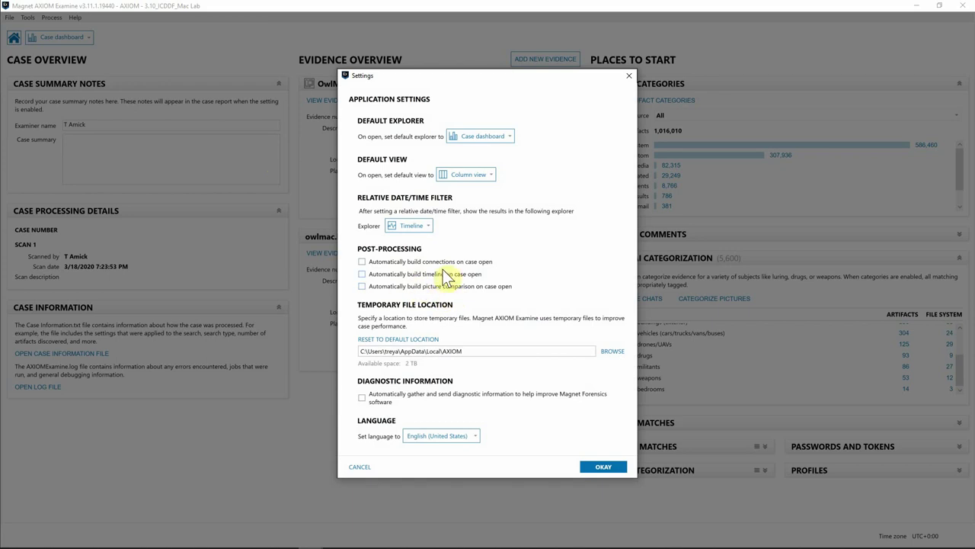
{"action": "left_click", "coordinate": [633, 78]}
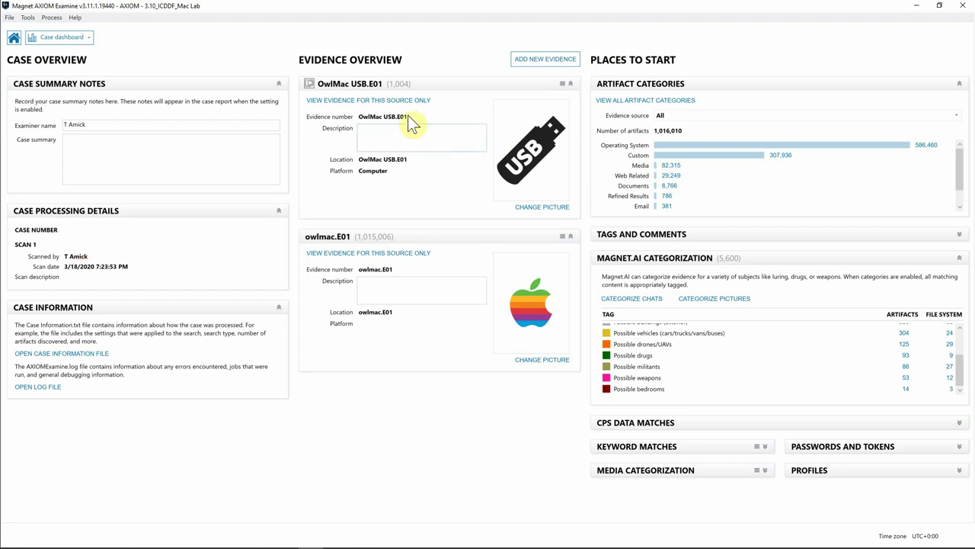
Show only the evidence from OwlMac USB.E01, narrow it to the Media category and display it in Thumbnail view.
{"action": "left_click", "coordinate": [343, 107]}
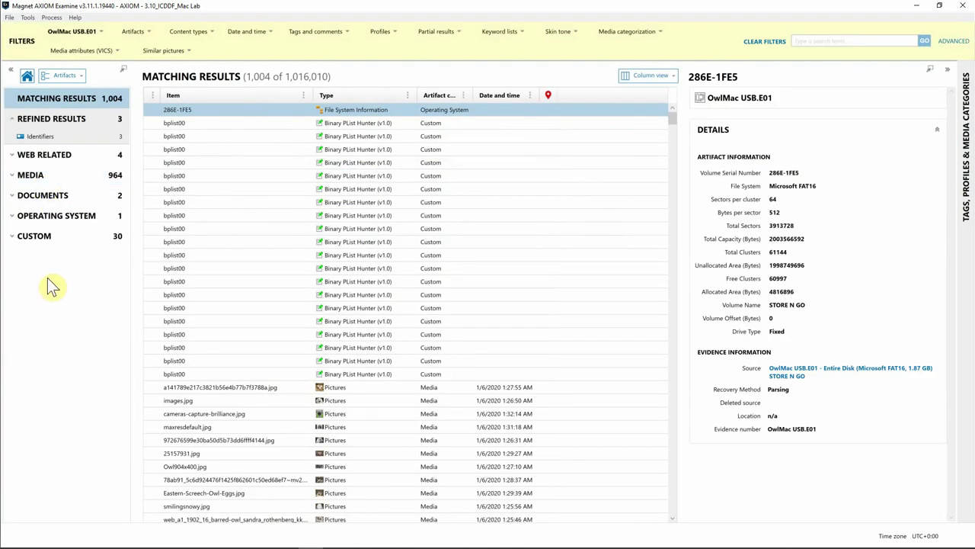
{"action": "left_click", "coordinate": [44, 176]}
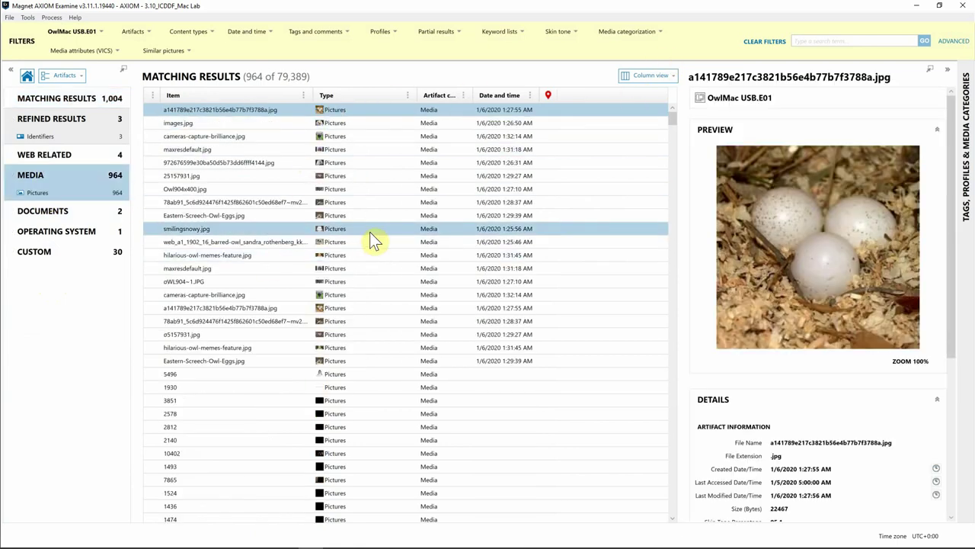
{"action": "left_click", "coordinate": [652, 77]}
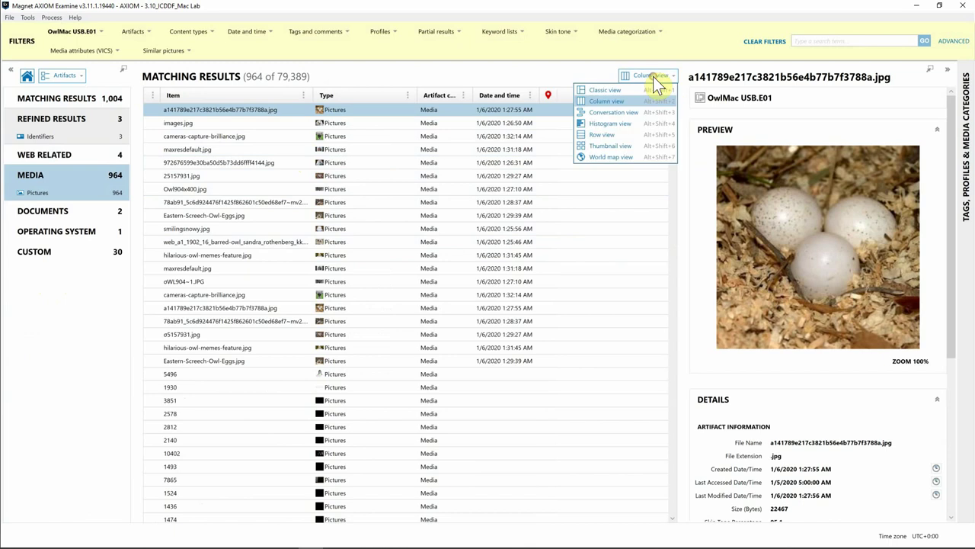
{"action": "left_click", "coordinate": [614, 145]}
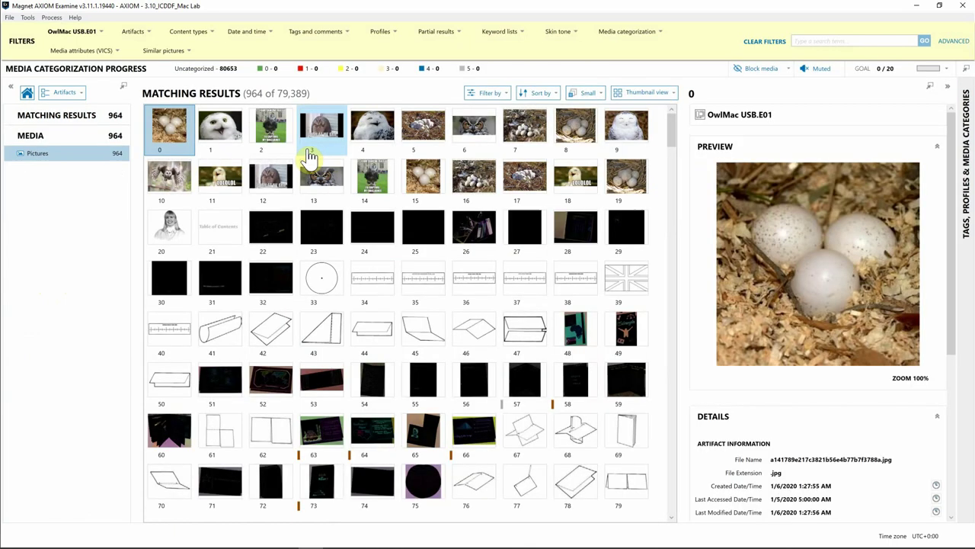
Find similar pictures using the white snowy owl picture images.jpg as the reference.
{"action": "left_click", "coordinate": [222, 134]}
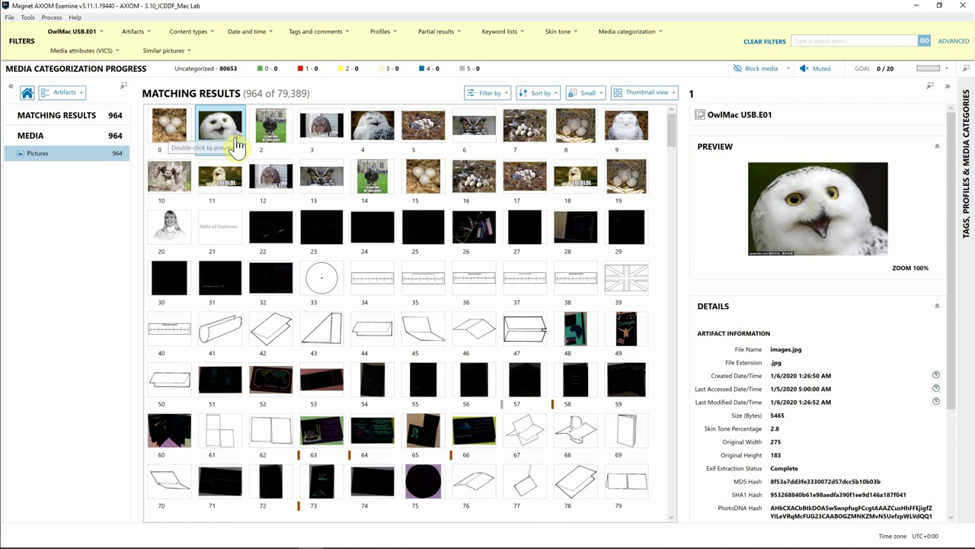
{"action": "right_click", "coordinate": [240, 139]}
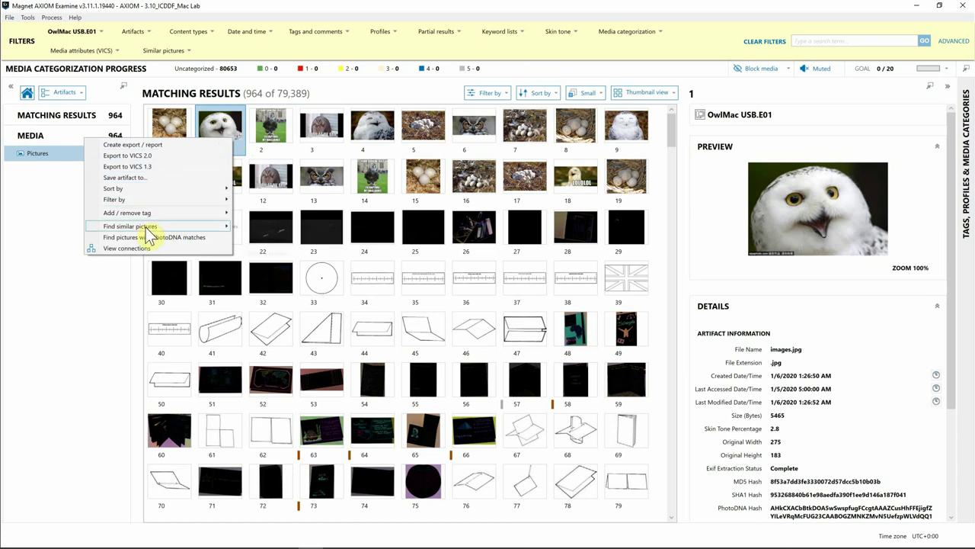
{"action": "mouse_move", "coordinate": [146, 227]}
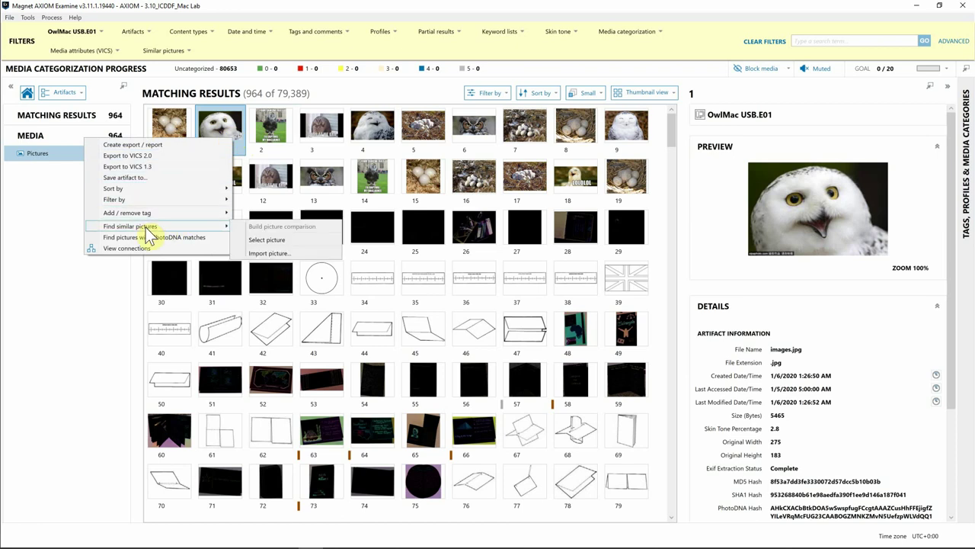
{"action": "left_click", "coordinate": [267, 240]}
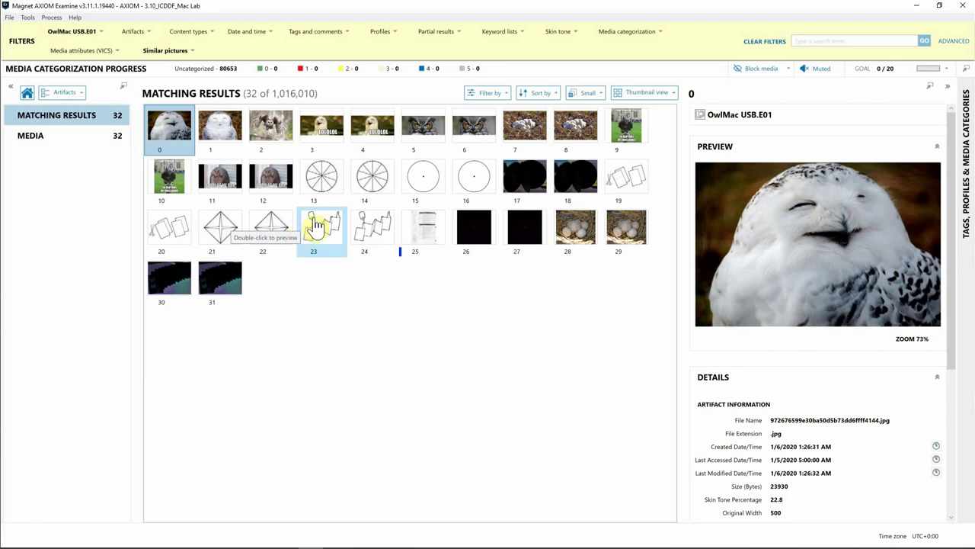
Preview the first similar-picture matches one after another, from thumbnail 1 through thumbnail 6.
{"action": "left_click", "coordinate": [223, 131]}
{"action": "left_click", "coordinate": [268, 137]}
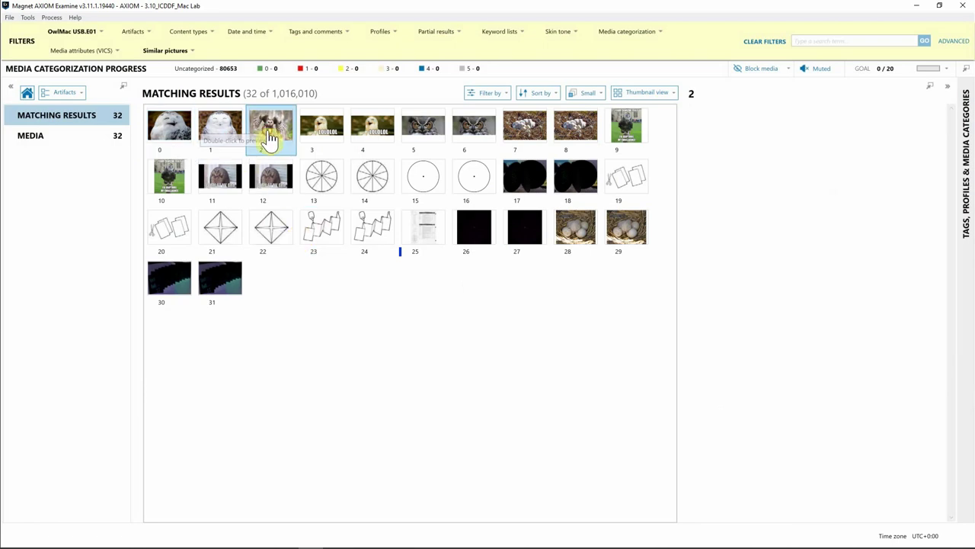
{"action": "left_click", "coordinate": [326, 139]}
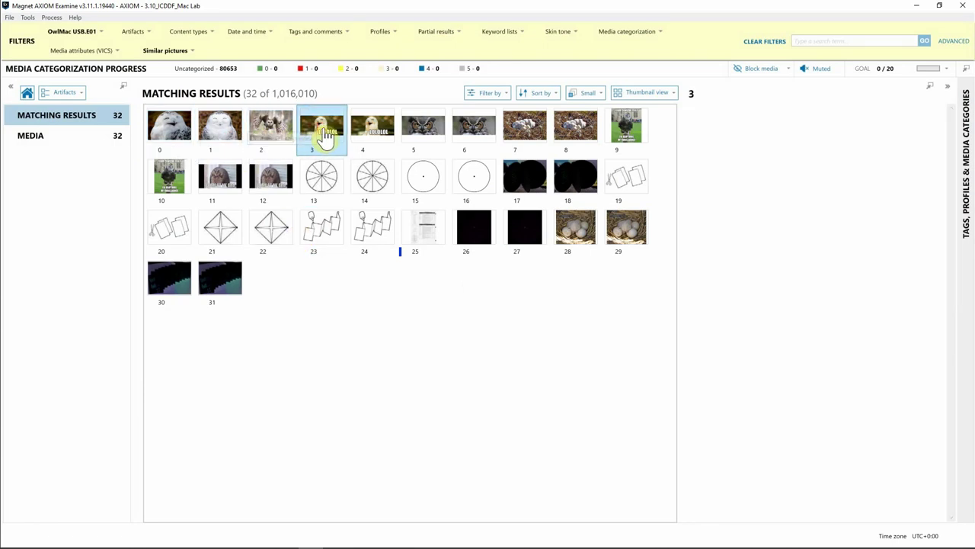
{"action": "left_click", "coordinate": [385, 131]}
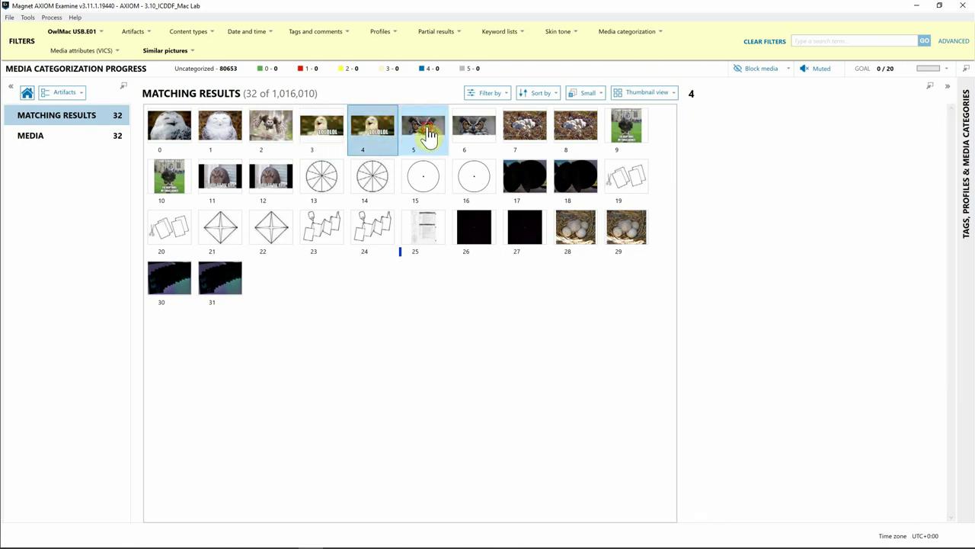
{"action": "left_click", "coordinate": [427, 131]}
{"action": "left_click", "coordinate": [462, 137]}
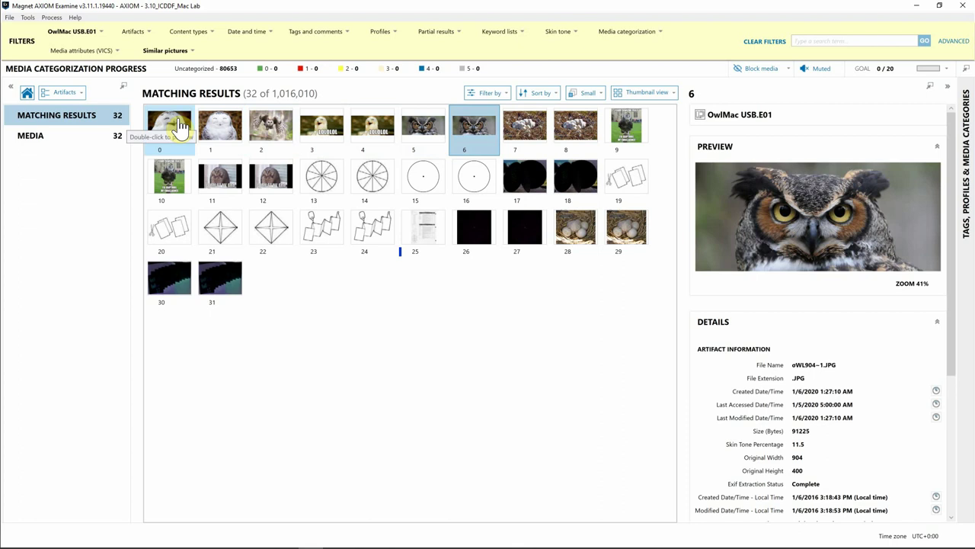
Reset the evidence filter so the similar-picture results cover all evidence sources.
{"action": "left_click", "coordinate": [87, 34]}
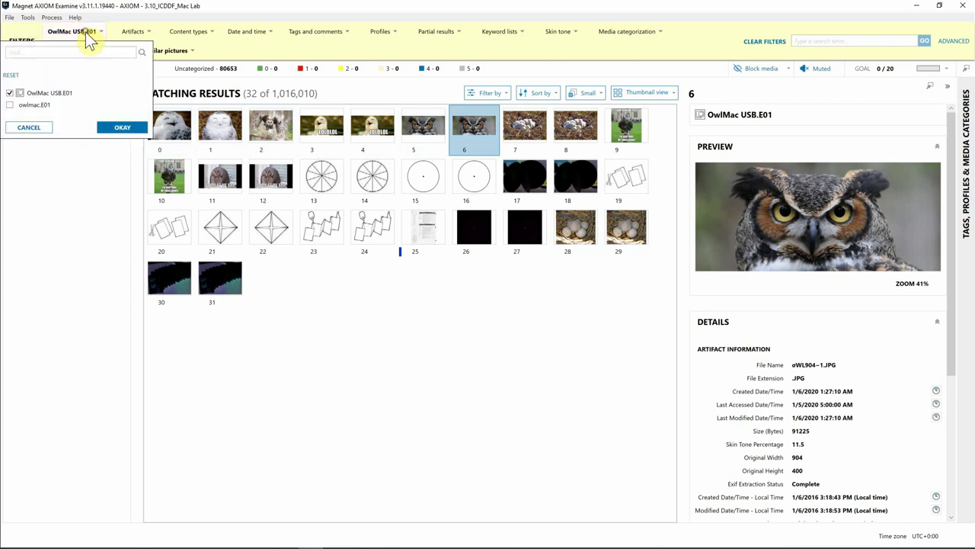
{"action": "left_click", "coordinate": [122, 126]}
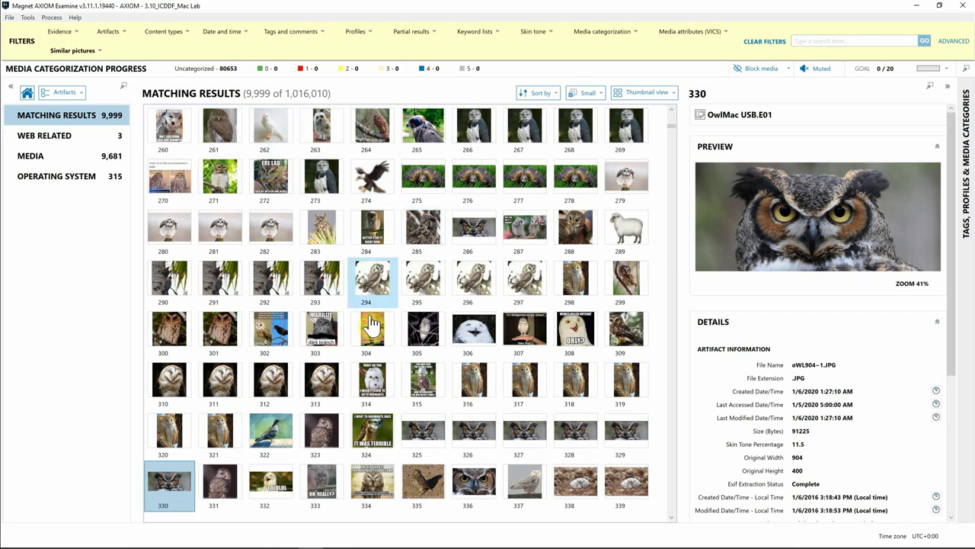
Examine the similar-picture thumbnails from all sources, moving back to the closest matches at the start of the results.
{"action": "left_click", "coordinate": [671, 110]}
{"action": "left_click", "coordinate": [672, 110]}
{"action": "left_click", "coordinate": [671, 109]}
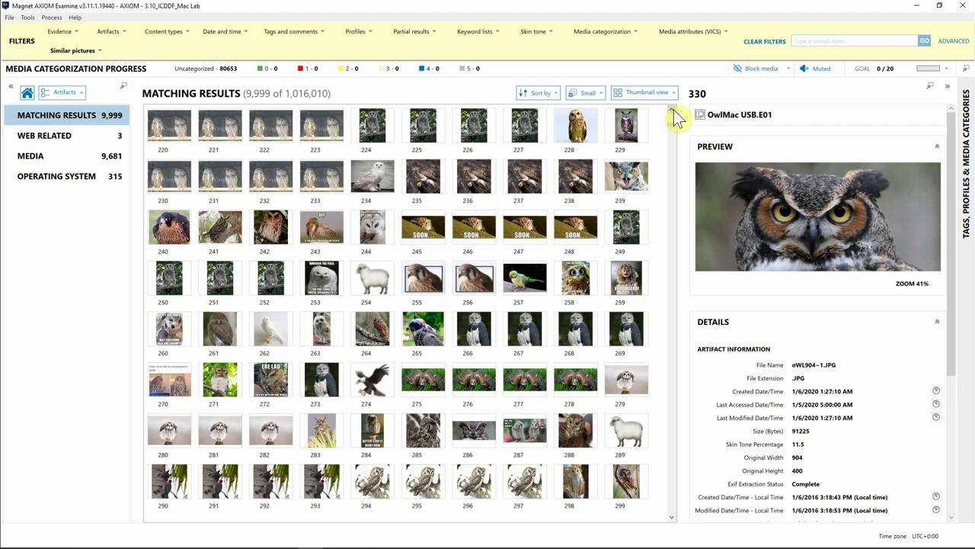
{"action": "left_click", "coordinate": [671, 110]}
{"action": "left_click", "coordinate": [671, 110]}
{"action": "left_click", "coordinate": [671, 109]}
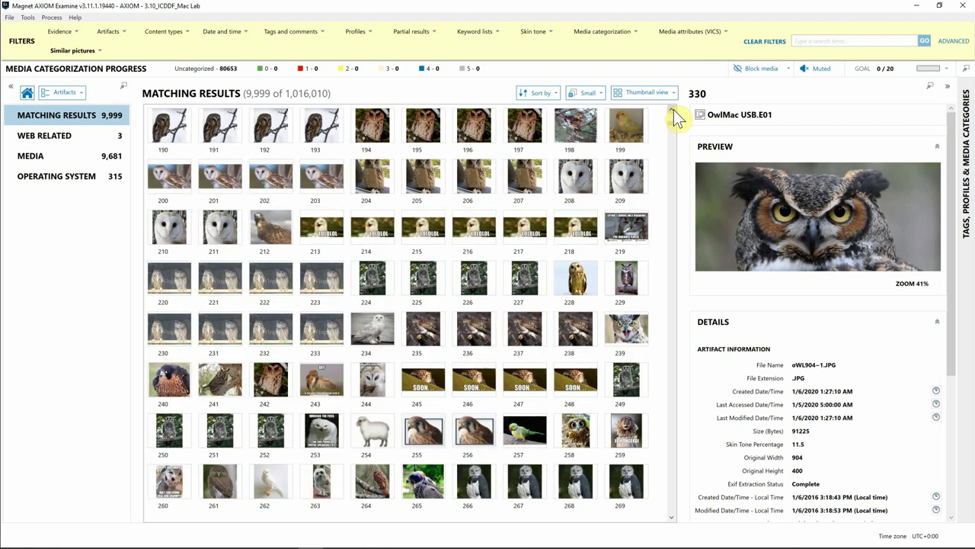
{"action": "left_click", "coordinate": [671, 109]}
{"action": "left_click", "coordinate": [671, 110]}
{"action": "left_click", "coordinate": [672, 110]}
{"action": "left_click", "coordinate": [671, 110]}
{"action": "left_click", "coordinate": [671, 110]}
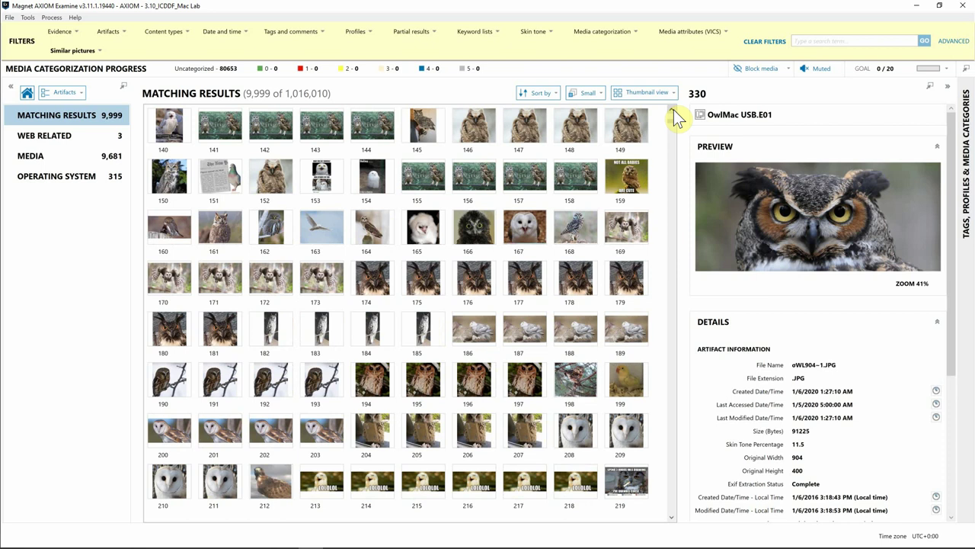
{"action": "left_click", "coordinate": [671, 110]}
{"action": "left_click", "coordinate": [672, 110]}
{"action": "left_click", "coordinate": [671, 109]}
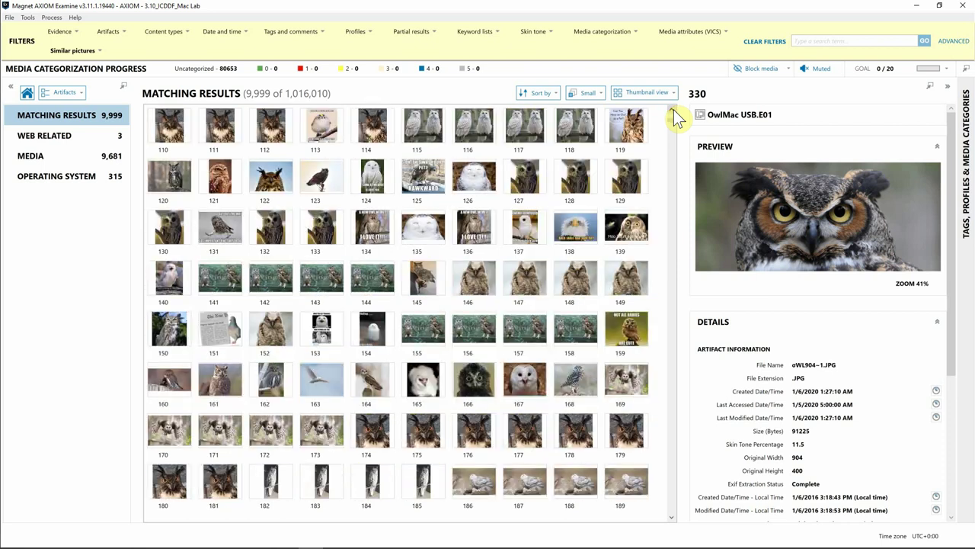
{"action": "left_click", "coordinate": [672, 109]}
{"action": "left_click", "coordinate": [671, 110]}
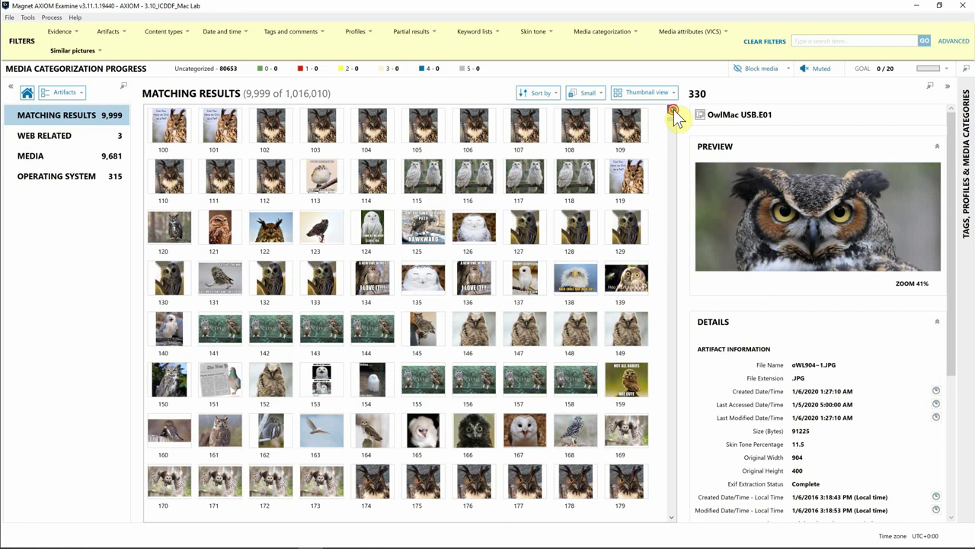
{"action": "left_click", "coordinate": [671, 110]}
{"action": "left_click", "coordinate": [671, 110]}
{"action": "left_click", "coordinate": [672, 110]}
{"action": "left_click", "coordinate": [671, 109]}
{"action": "left_click", "coordinate": [672, 109]}
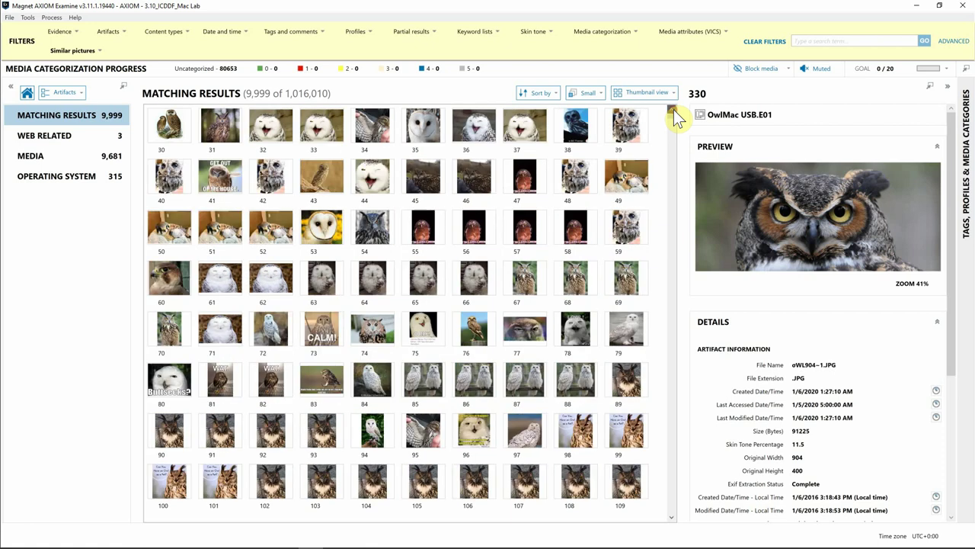
{"action": "left_click", "coordinate": [671, 109]}
{"action": "left_click", "coordinate": [672, 110]}
{"action": "left_click", "coordinate": [671, 110]}
{"action": "left_click", "coordinate": [671, 109]}
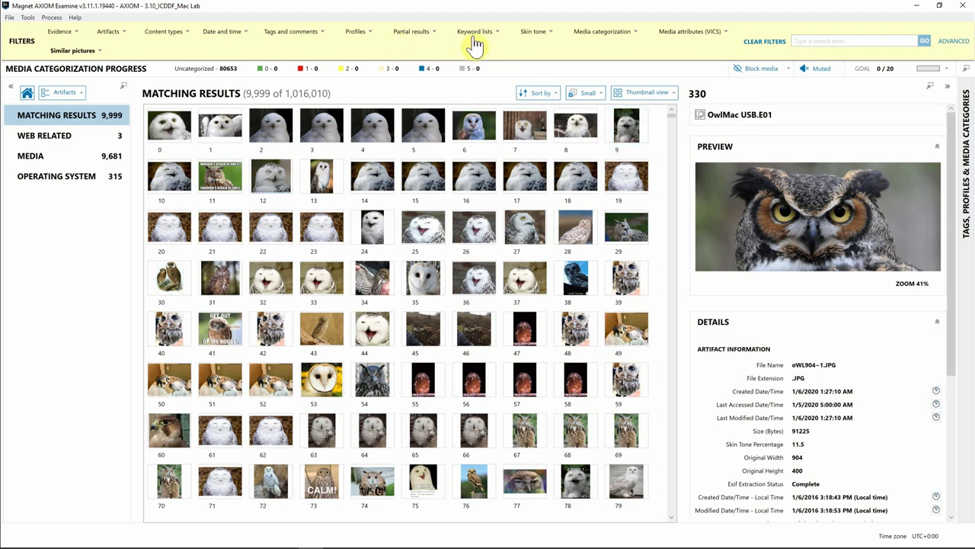
Clear all filters, then import the desktop picture image3-e1550610760558.jpg and find similar pictures in the case.
{"action": "left_click", "coordinate": [764, 41]}
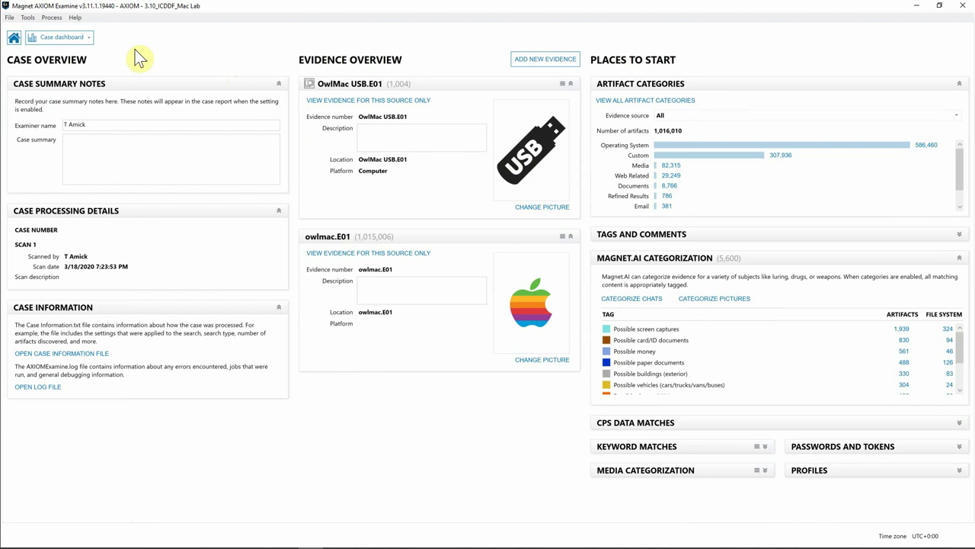
{"action": "left_click", "coordinate": [28, 17]}
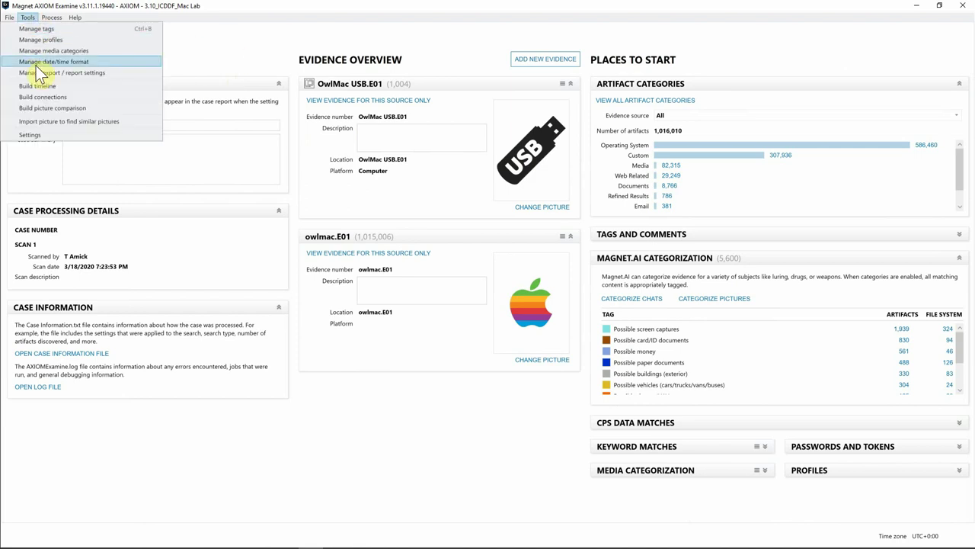
{"action": "left_click", "coordinate": [120, 122]}
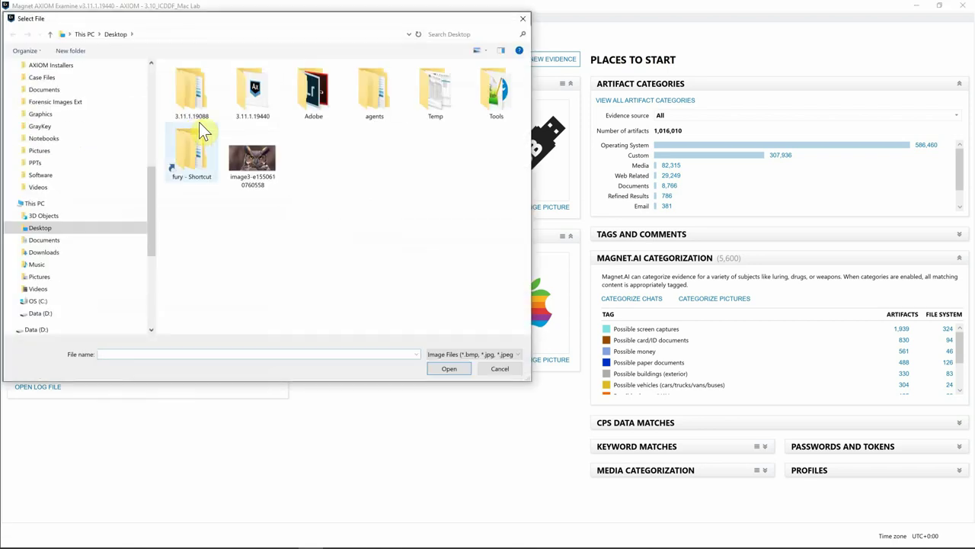
{"action": "left_click", "coordinate": [257, 165]}
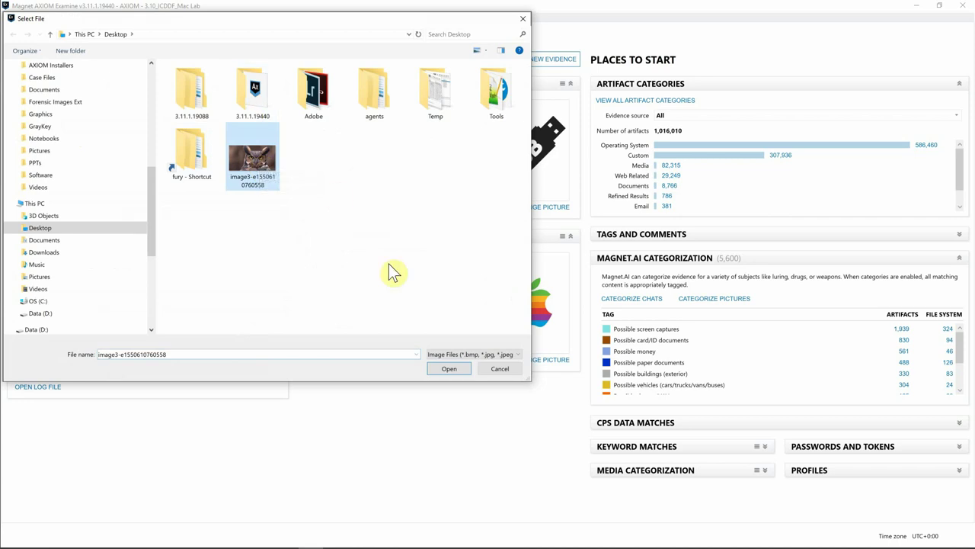
{"action": "left_click", "coordinate": [452, 370]}
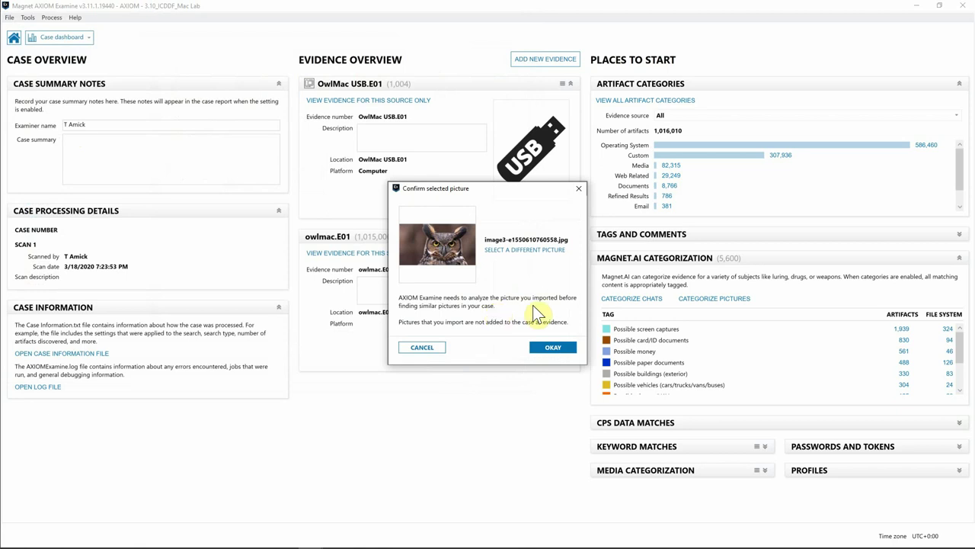
{"action": "left_click", "coordinate": [553, 349]}
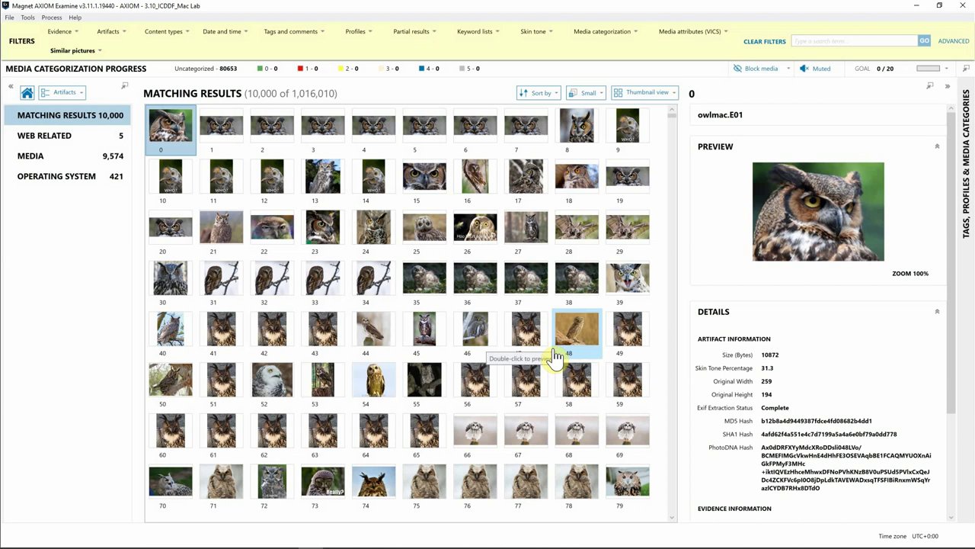
Preview several owl pictures matching the imported picture, including thumbnails 0, 1, 8, 9 and 27, to judge their similarity.
{"action": "left_click", "coordinate": [242, 131]}
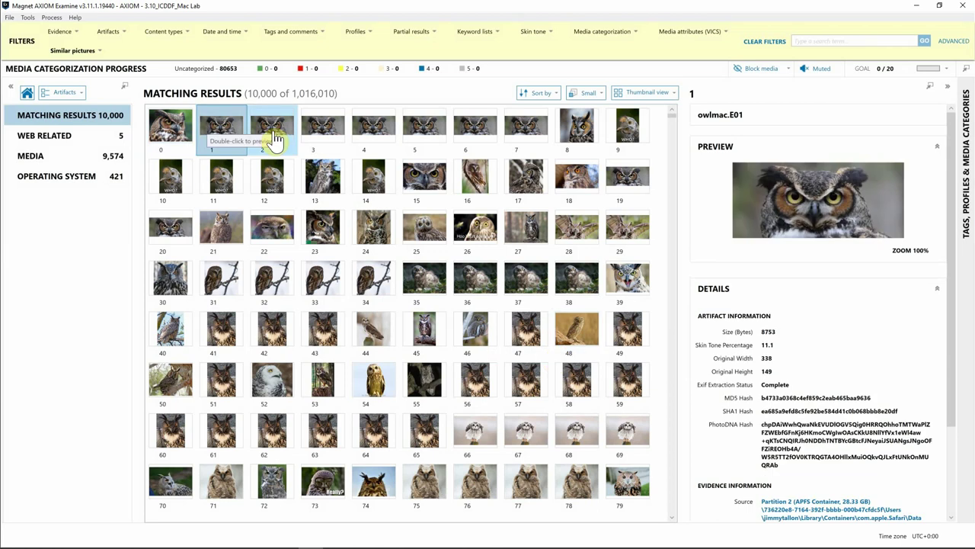
{"action": "left_click", "coordinate": [190, 126]}
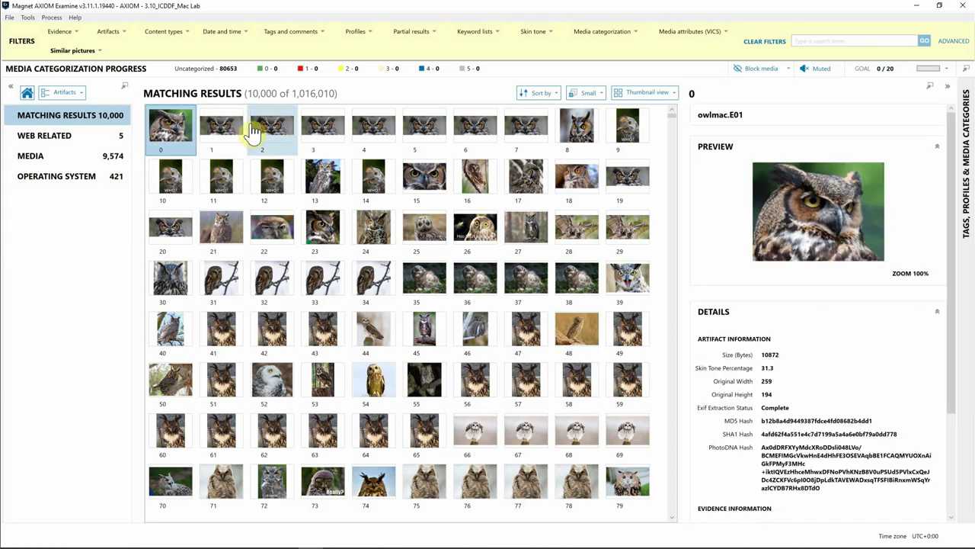
{"action": "left_click", "coordinate": [544, 131]}
{"action": "left_click", "coordinate": [578, 135]}
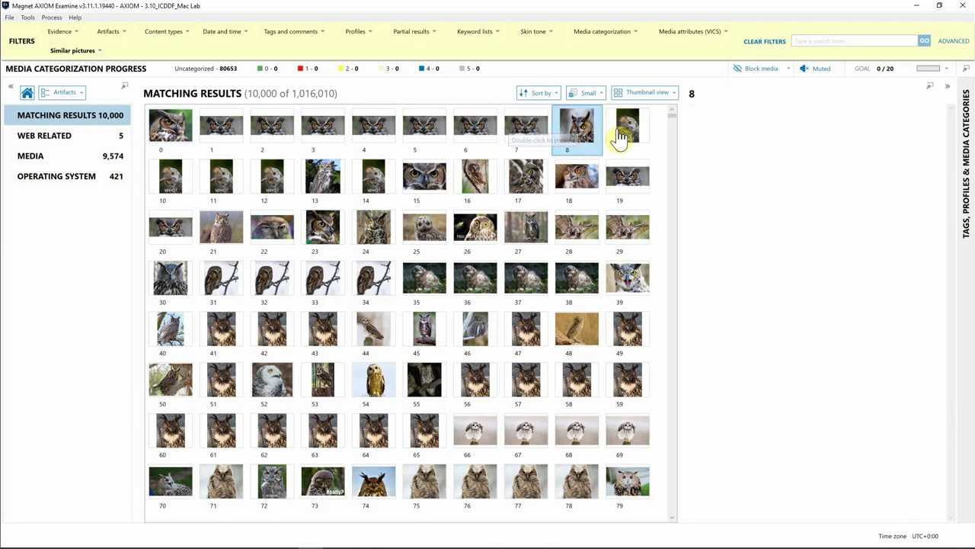
{"action": "left_click", "coordinate": [620, 131]}
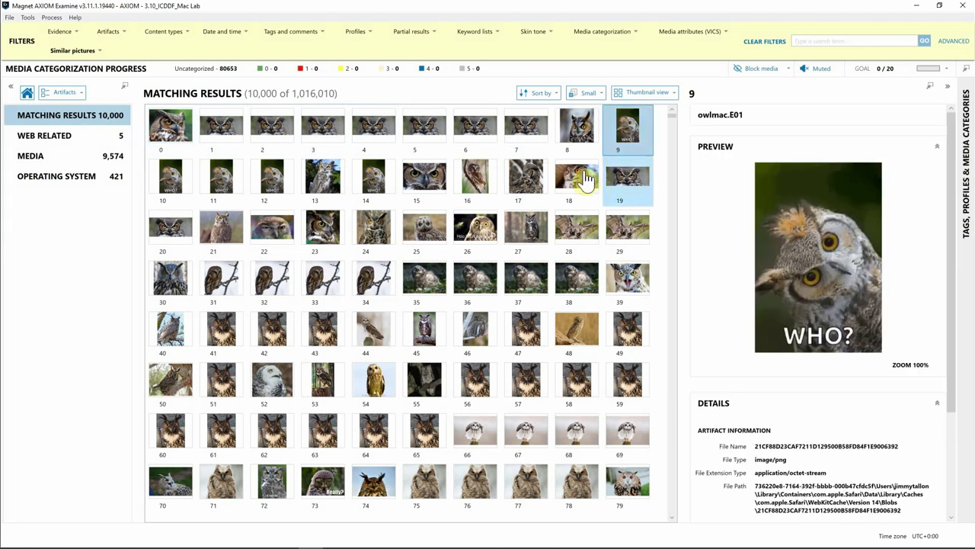
{"action": "left_click", "coordinate": [587, 179]}
{"action": "left_click", "coordinate": [539, 225]}
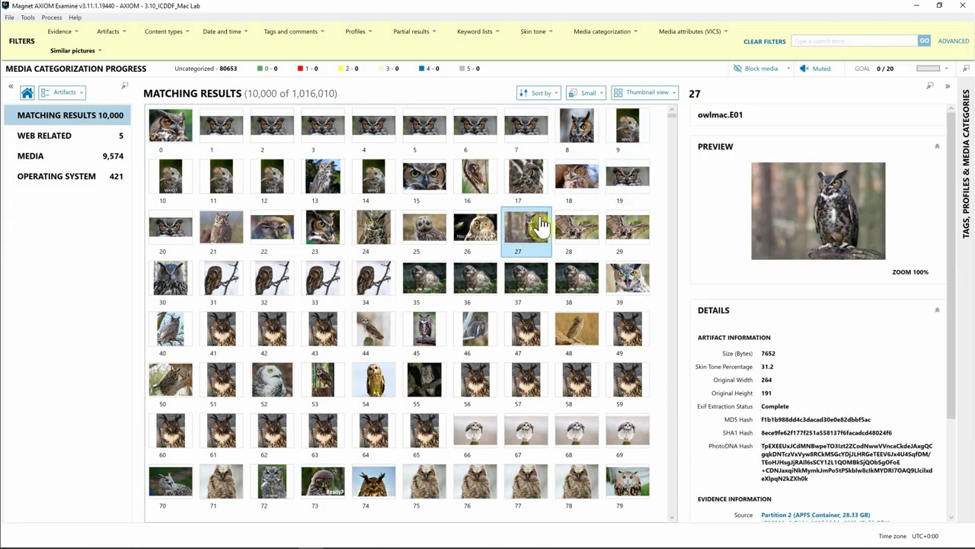